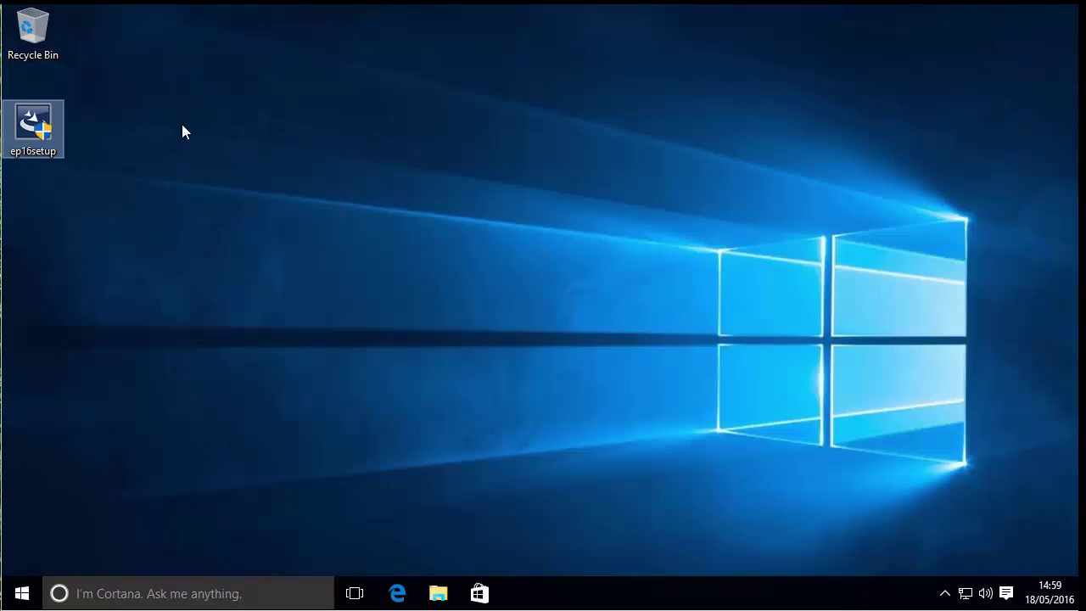
- Launch the ep16setup installer and move past the welcome page
{"action": "double_click", "coordinate": [52, 134]}
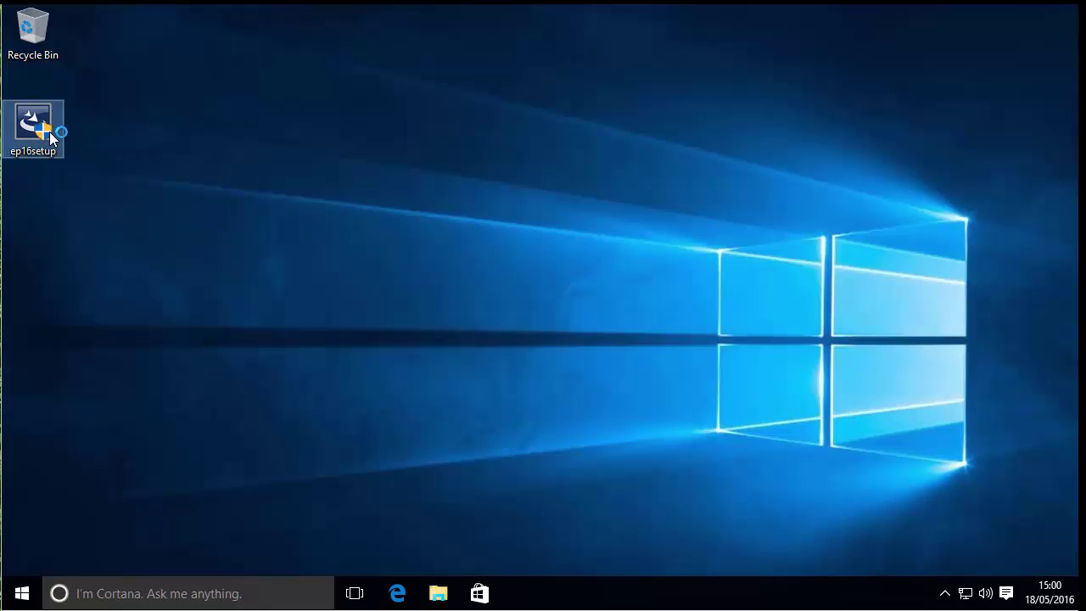
{"action": "left_click", "coordinate": [442, 235]}
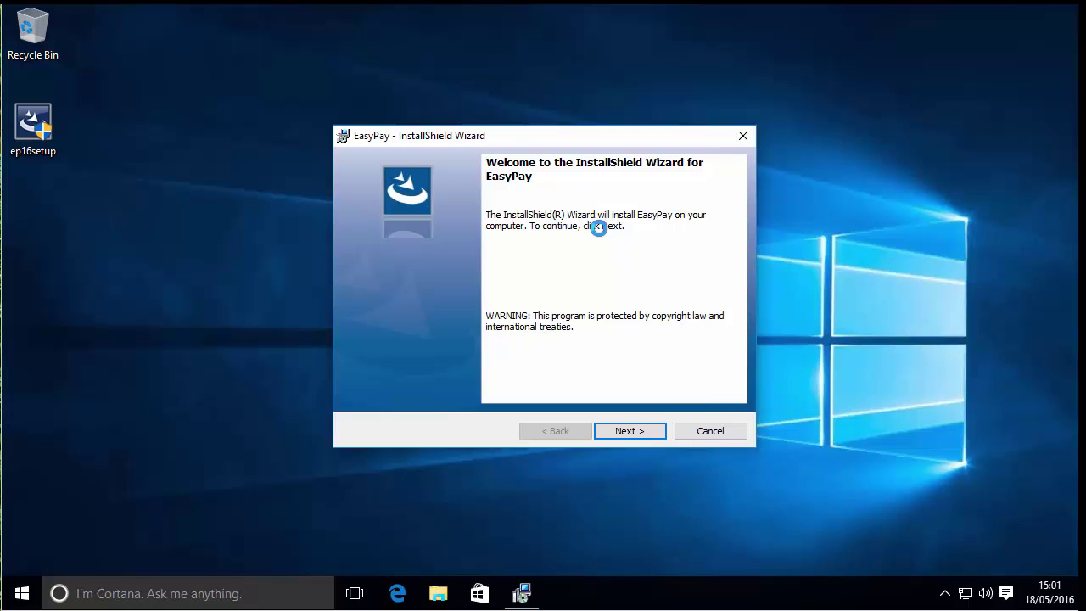
{"action": "left_click", "coordinate": [651, 433]}
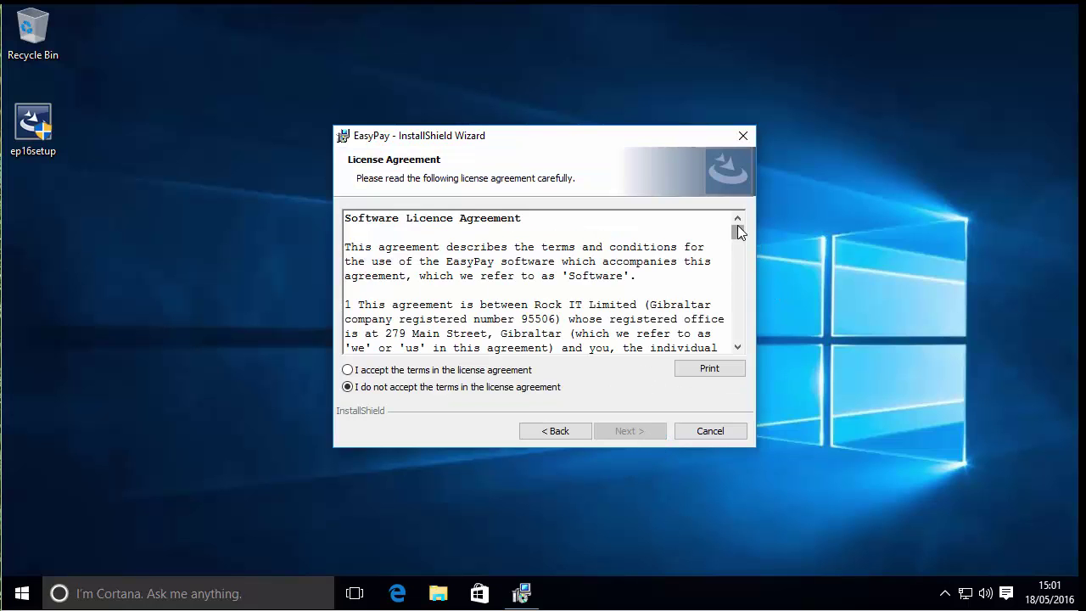
- Accept the licence agreement and enter the user name and organization
{"action": "mouse_move", "coordinate": [737, 224]}
{"action": "left_mouse_down"}
{"action": "mouse_move", "coordinate": [745, 324]}
{"action": "mouse_move", "coordinate": [735, 247]}
{"action": "mouse_move", "coordinate": [702, 233]}
{"action": "left_mouse_up"}
{"action": "left_click", "coordinate": [467, 372]}
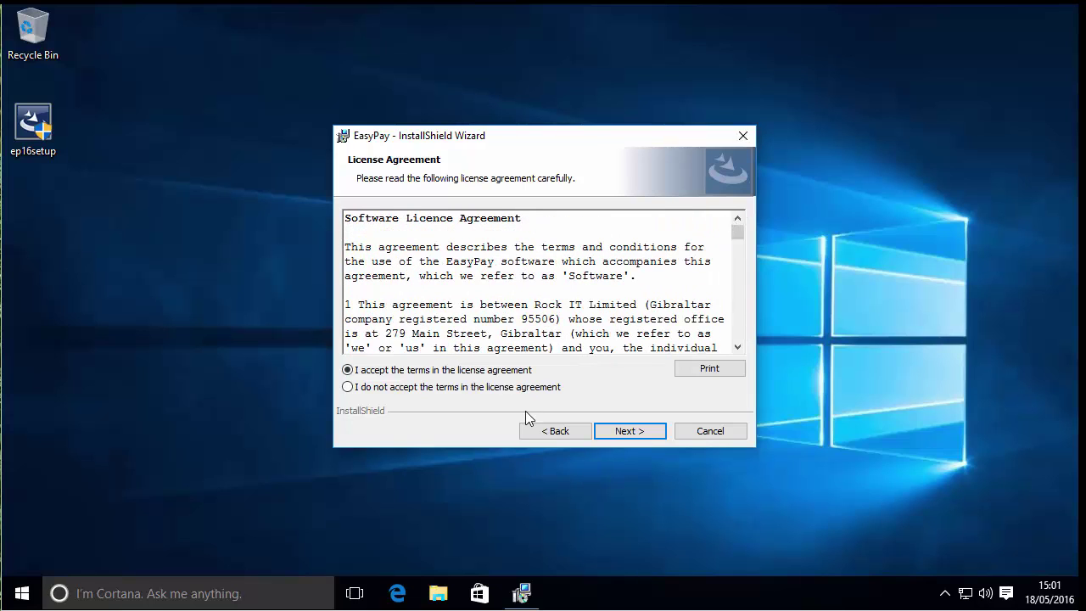
{"action": "left_click", "coordinate": [634, 432]}
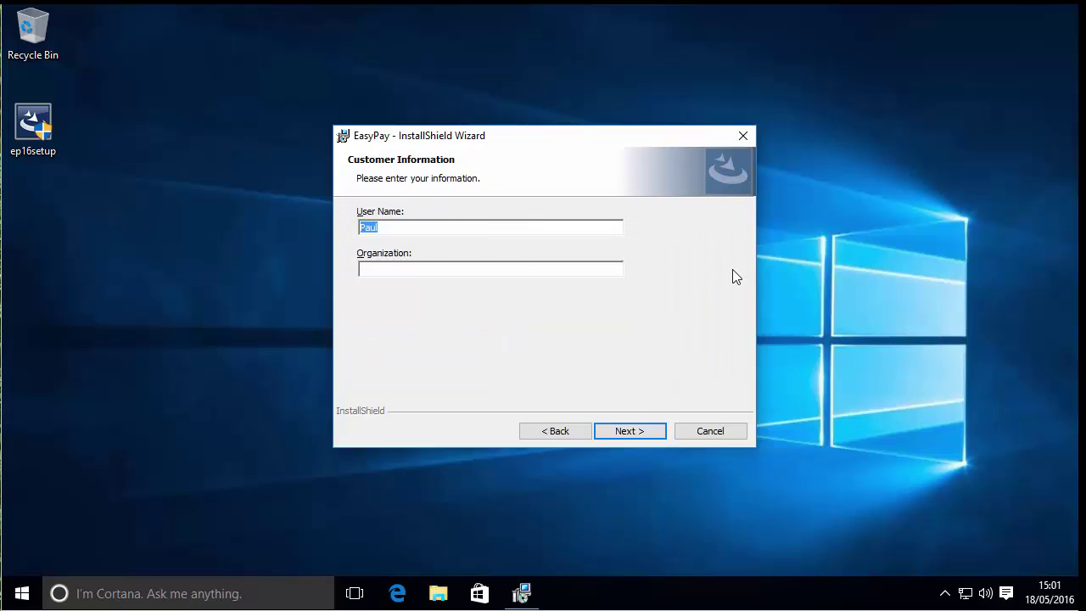
{"action": "type", "text": "John Smith"}
{"action": "type", "text": "Rock Limit"}
{"action": "type", "text": "ed"}
- Keep the Complete setup type and install EasyPay to completion
{"action": "left_click", "coordinate": [642, 433]}
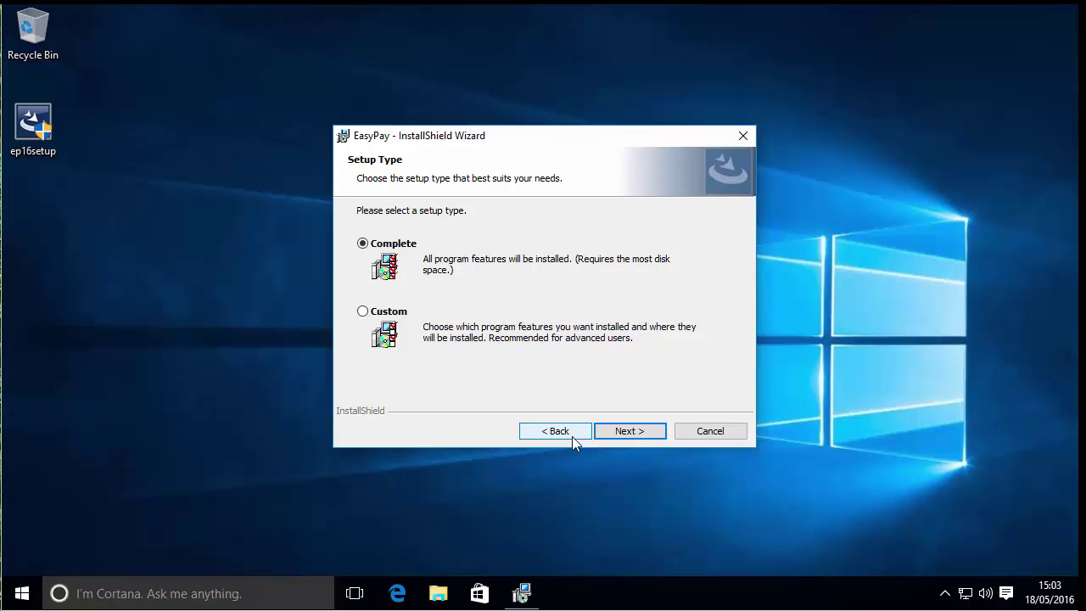
{"action": "left_click", "coordinate": [628, 431]}
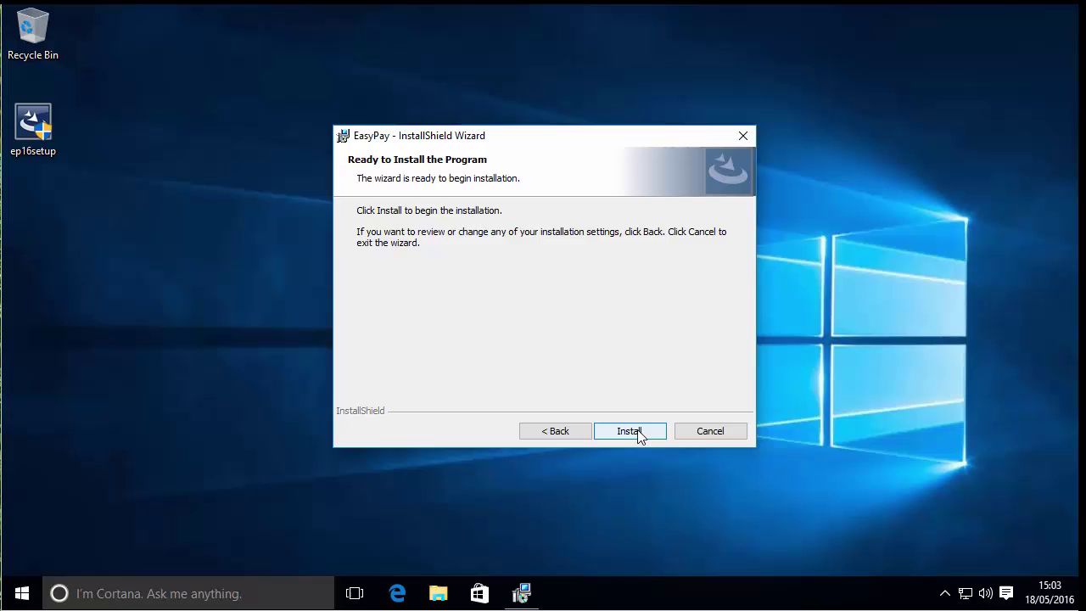
{"action": "left_click", "coordinate": [640, 431]}
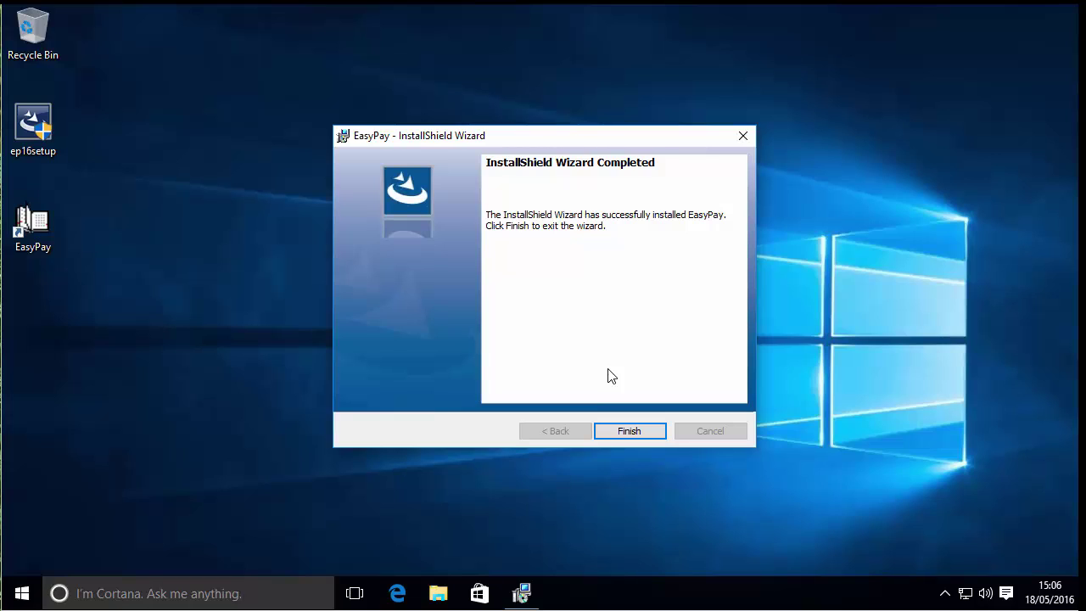
- Finish the installer, start EasyPay, and choose to set up a database on this computer
{"action": "left_click", "coordinate": [634, 435]}
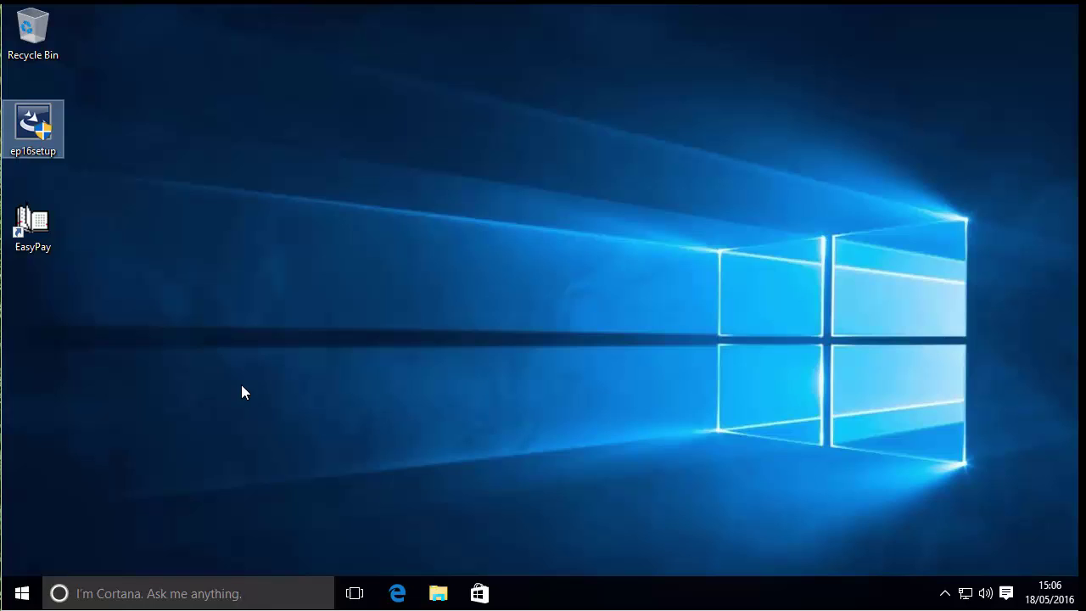
{"action": "double_click", "coordinate": [41, 237]}
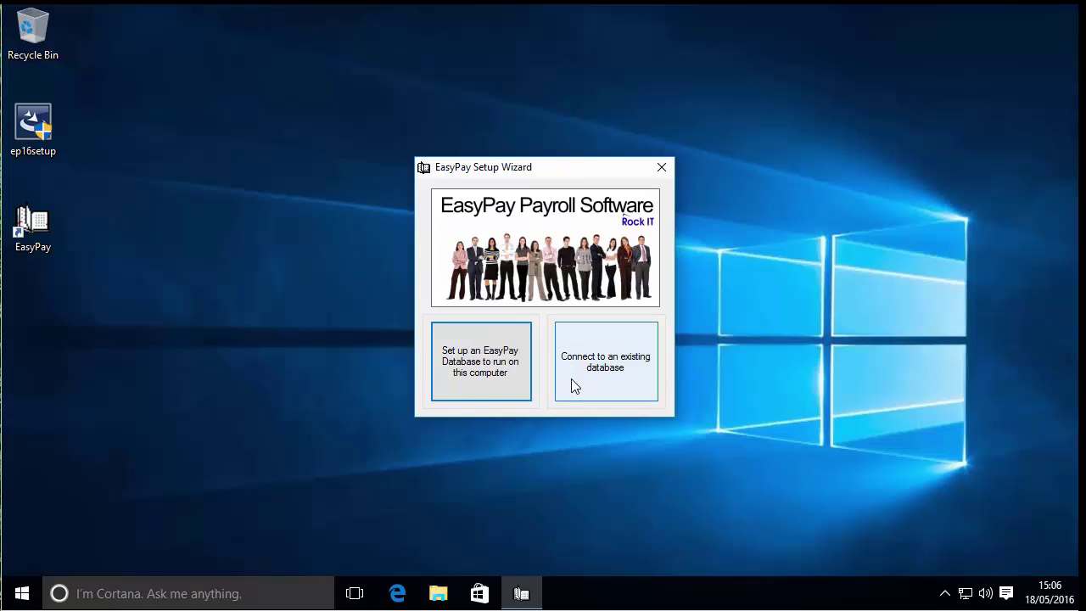
{"action": "left_click", "coordinate": [496, 358]}
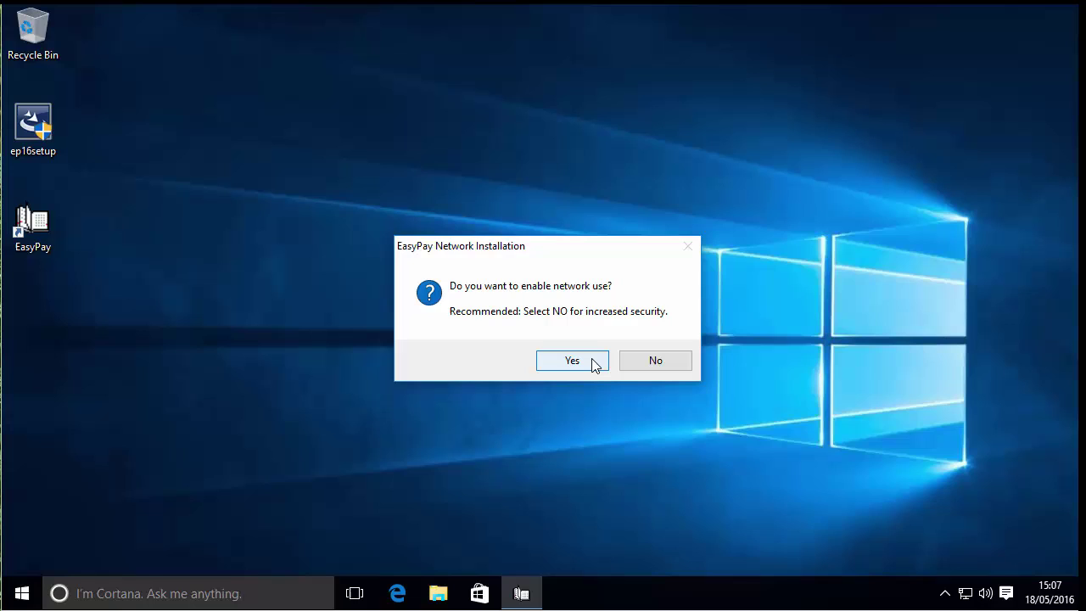
- Decline network use, then log in as Admin once SQL Server installs
{"action": "left_click", "coordinate": [656, 360]}
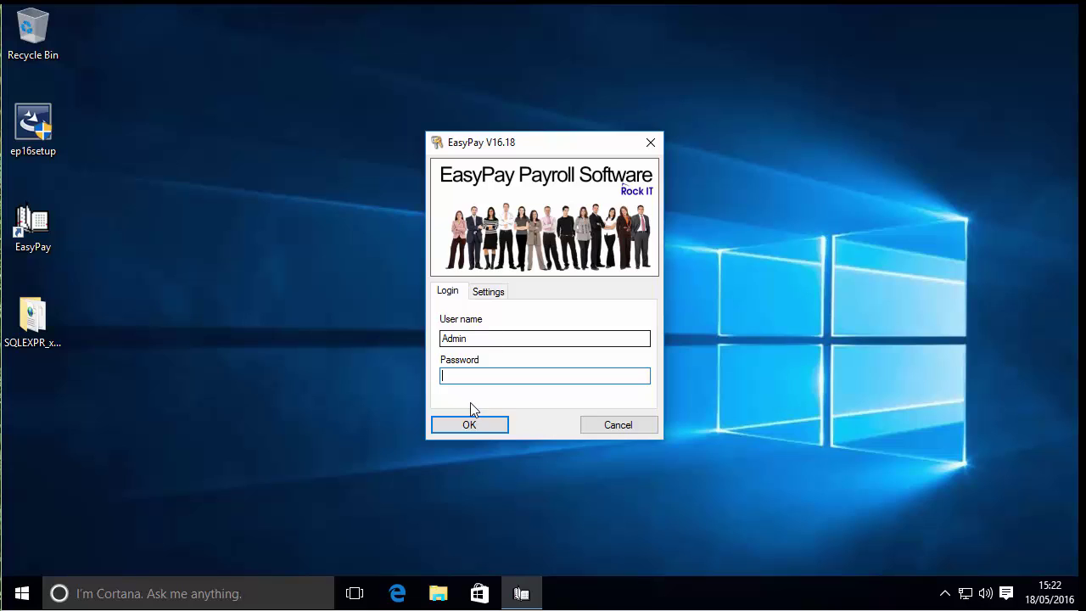
{"action": "left_click", "coordinate": [497, 430]}
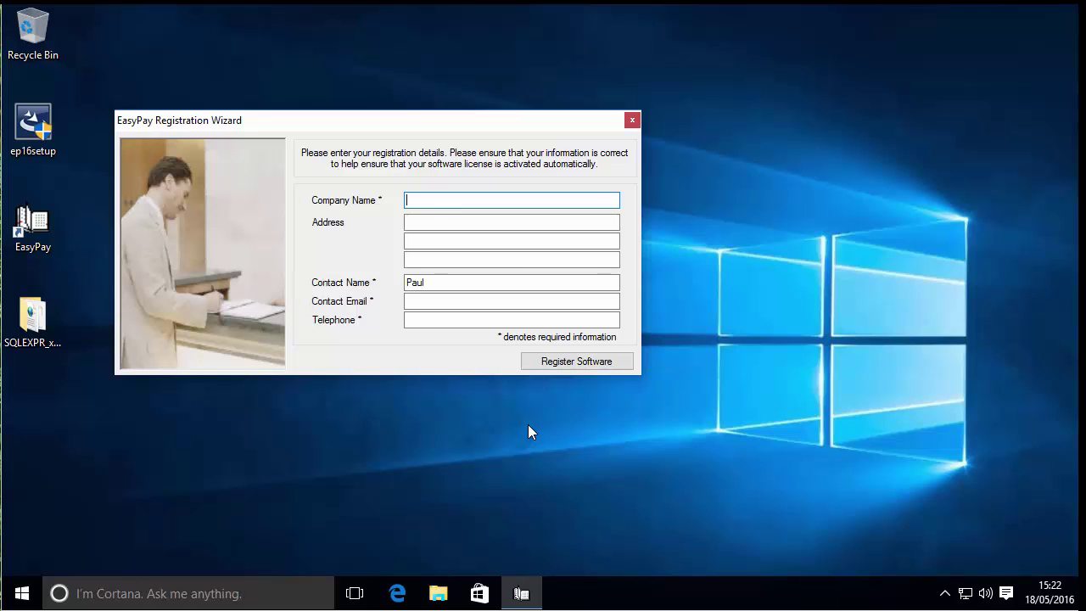
- Enter the company name, fixing stray characters, and register the software
{"action": "type", "text": "John "}
{"action": "type", "text": "S"}
{"action": "type", "text": "mith *"}
{"action": "type", "text": "="}
{"action": "key", "text": "BackSpace"}
{"action": "key", "text": "BackSpace"}
{"action": "type", "text": "&"}
{"action": "type", "text": " Co Ltd"}
{"action": "left_click", "coordinate": [574, 361]}
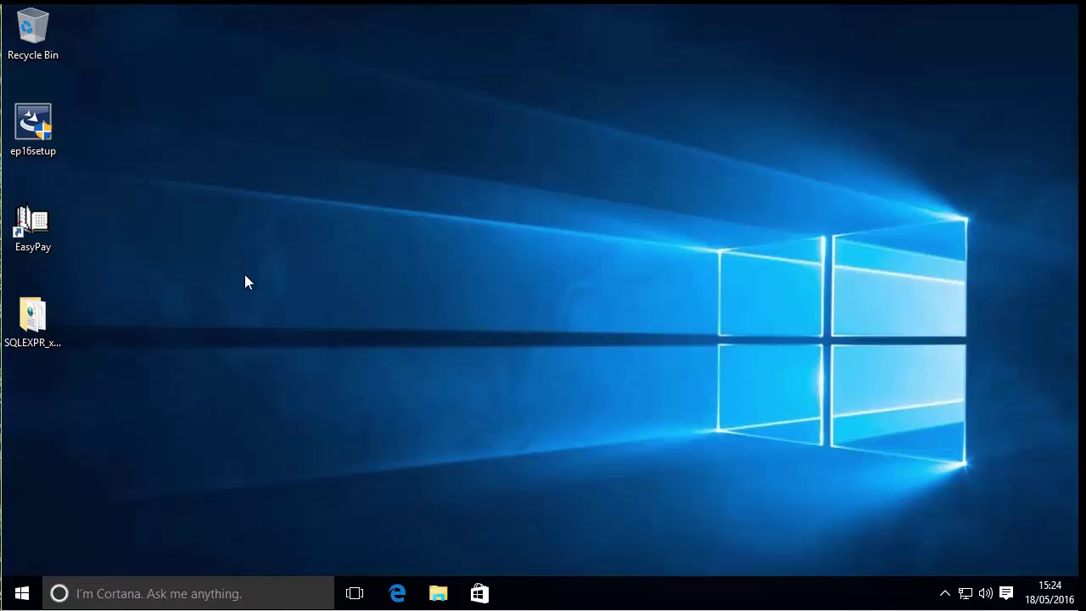
- Delete the ep16setup installer from the desktop, then select the SQLEXPR_x64_ENU file
{"action": "left_click", "coordinate": [34, 127]}
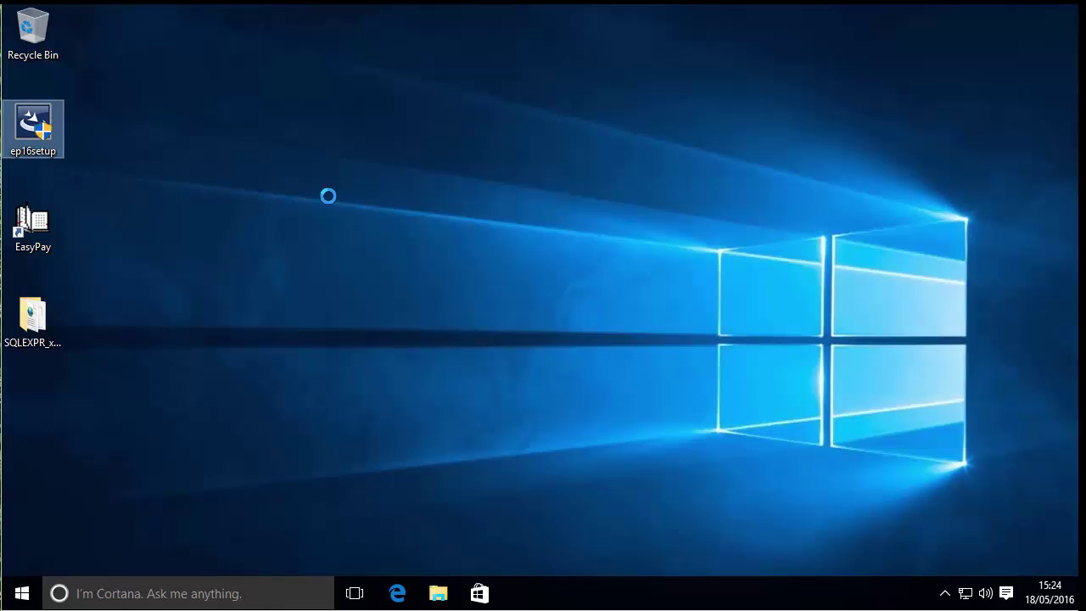
{"action": "key", "text": "Delete"}
{"action": "left_click", "coordinate": [38, 318]}
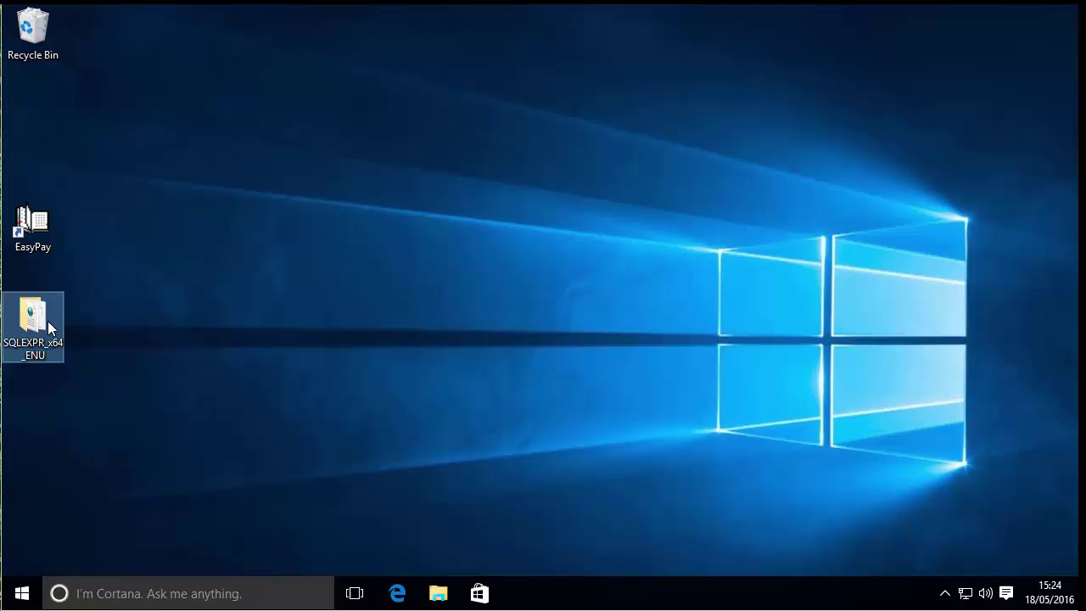